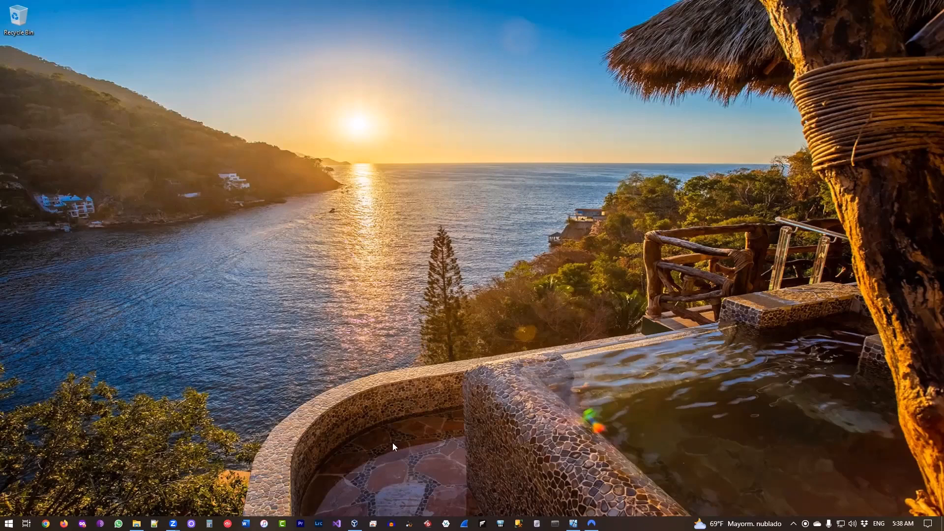
Check the virtual machine list in Oracle VM VirtualBox Manager, minimize it, and switch to the running Windows11 virtual machine.
left_click(354, 523)
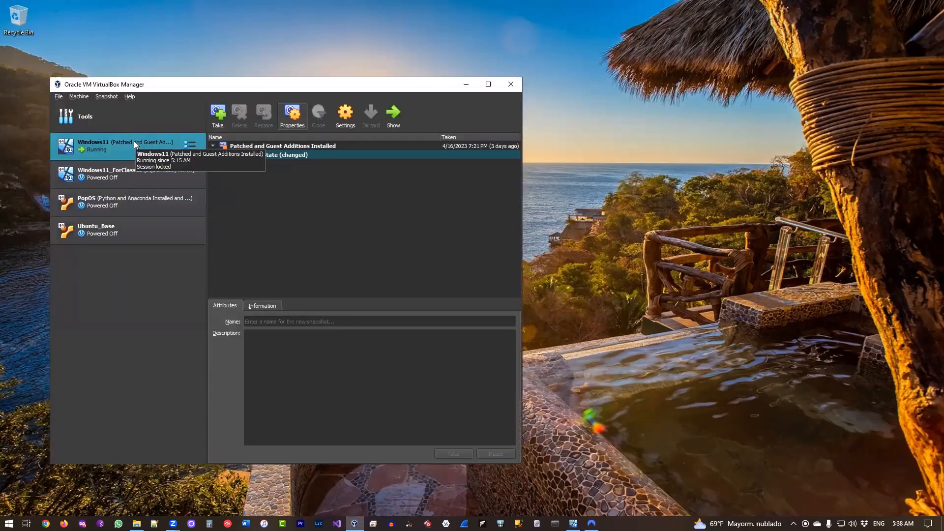
left_click(465, 84)
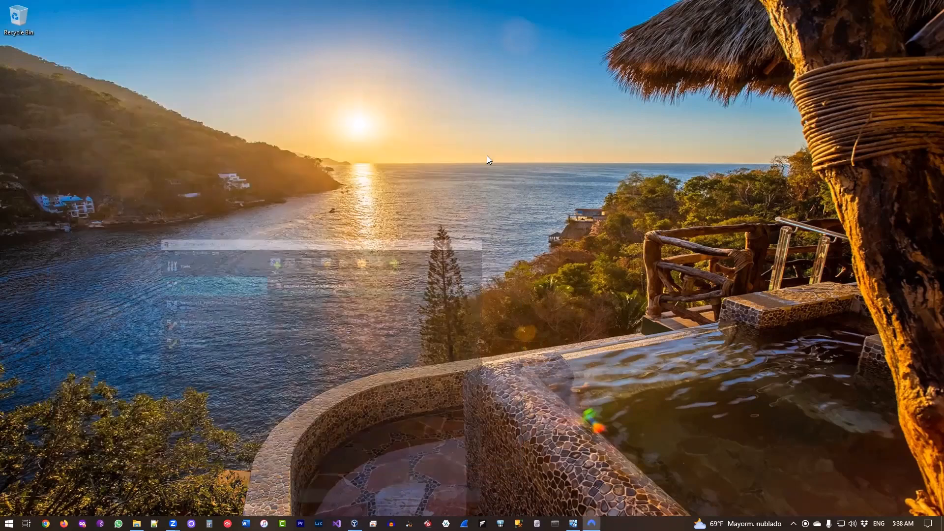
left_click(574, 524)
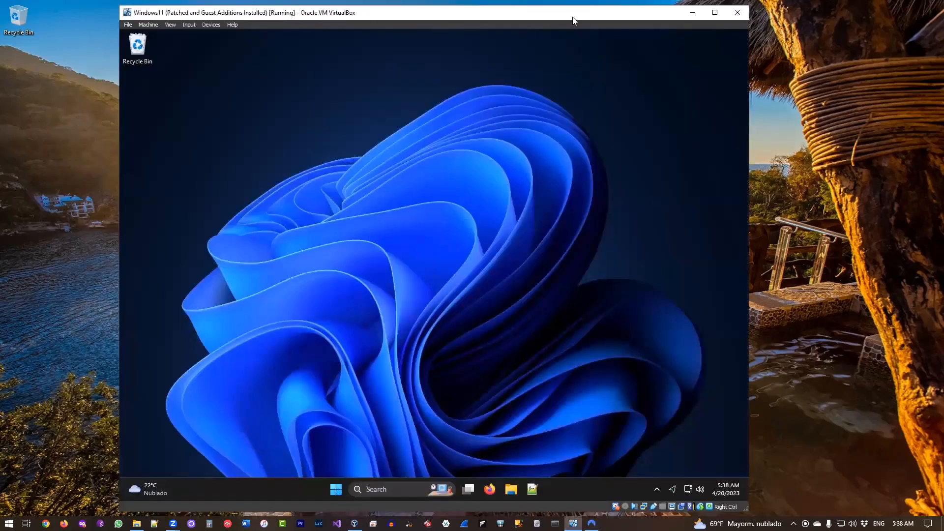
left_click_drag(573, 16, 572, 11)
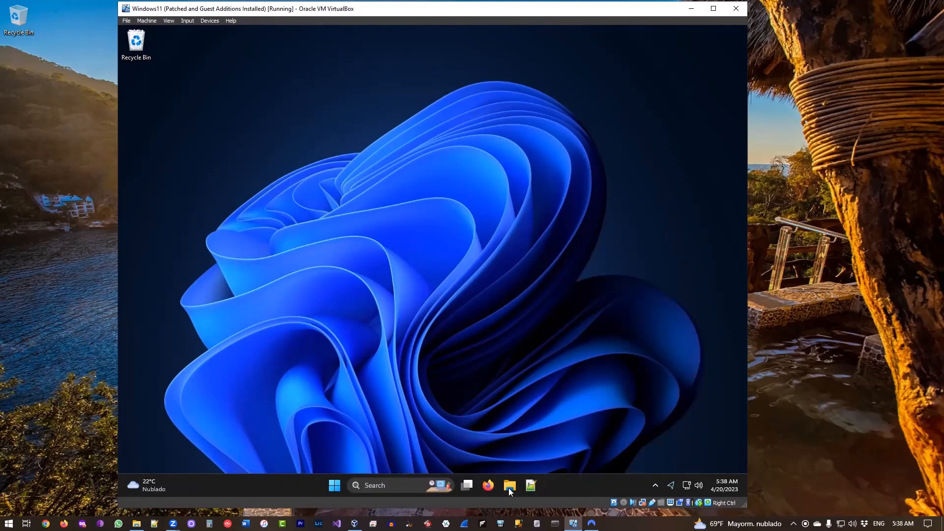
Open the bookmarked SQL Server Downloads page in Firefox inside the virtual machine and examine the Developer edition download option.
left_click(494, 486)
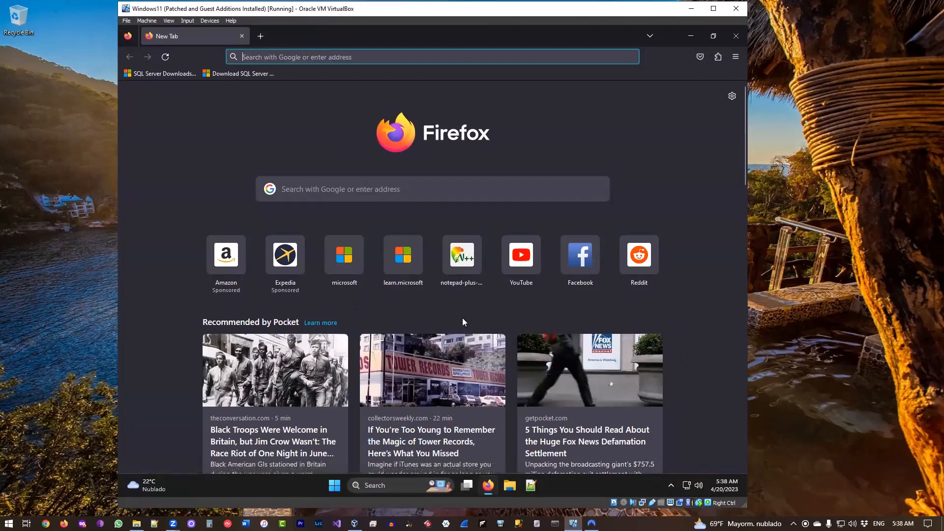
left_click(172, 77)
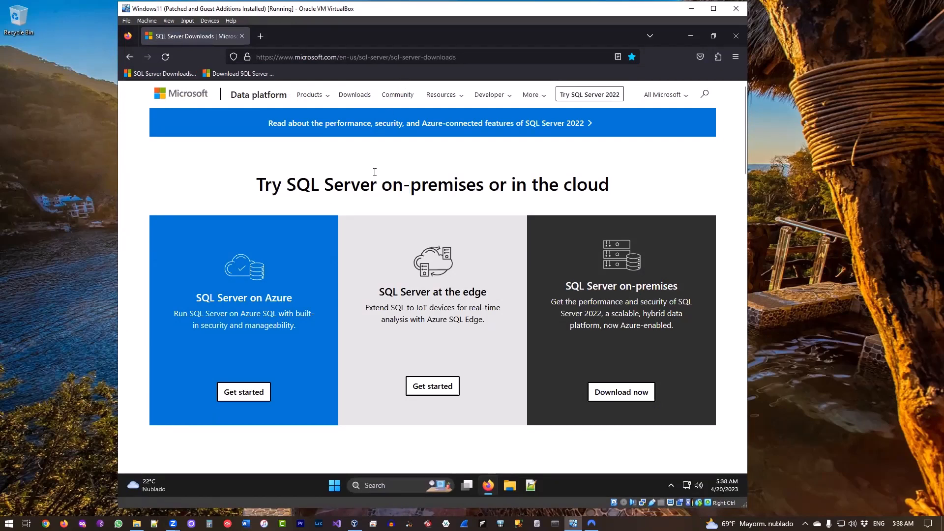
scroll(375, 172, "down", 7)
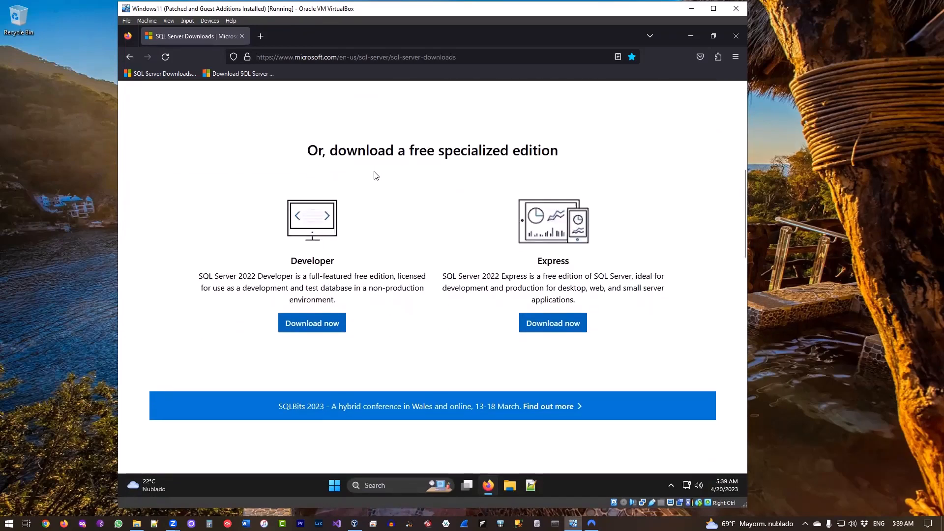
scroll(374, 173, "up", 6)
scroll(372, 173, "down", 7)
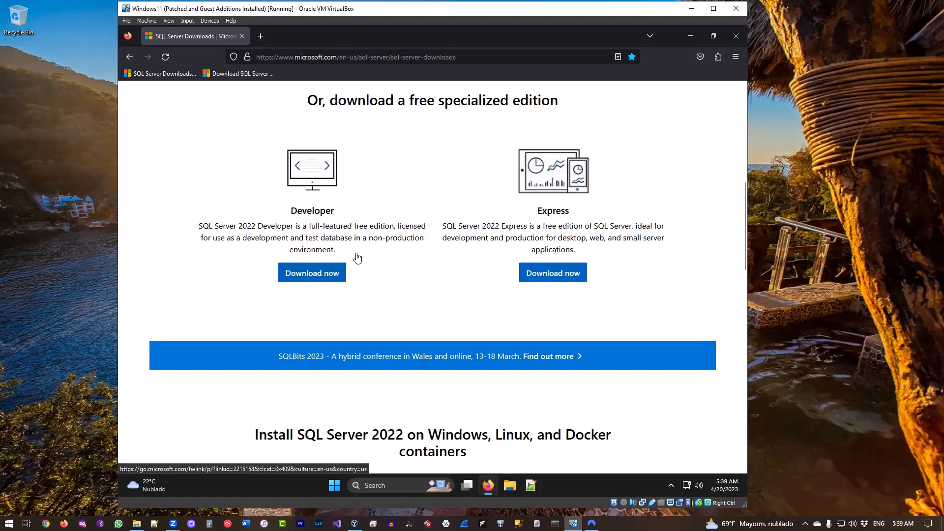
scroll(322, 271, "up", 10)
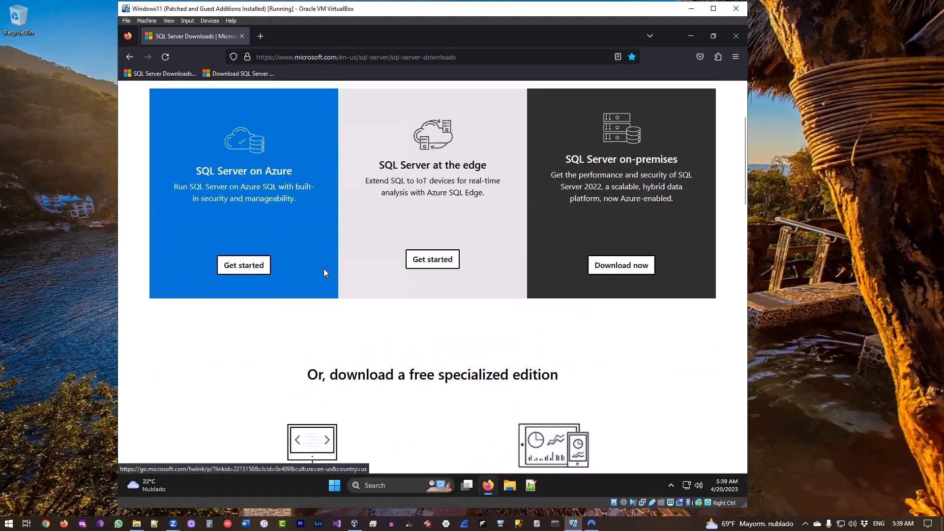
scroll(404, 253, "down", 7)
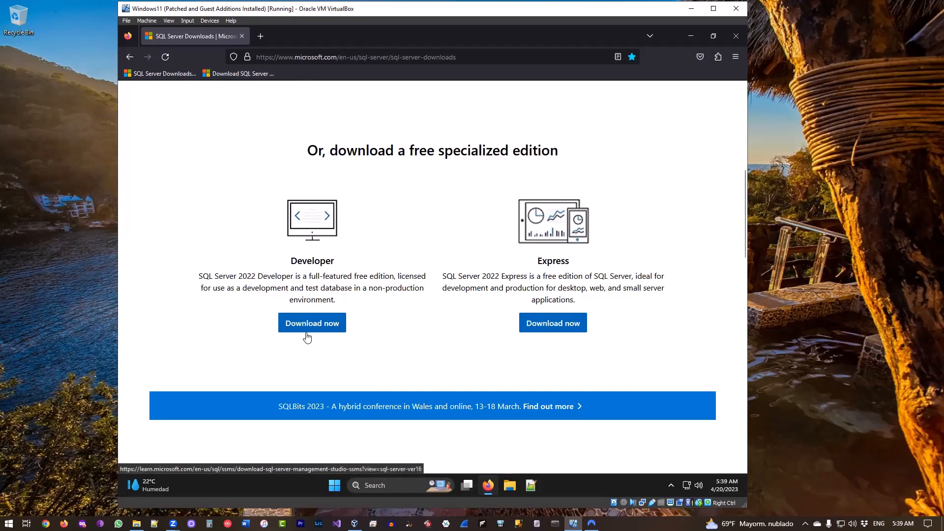
Open the bookmarked SQL Server Management Studio download page, review the SSMS download section, and close the browser.
left_click(243, 75)
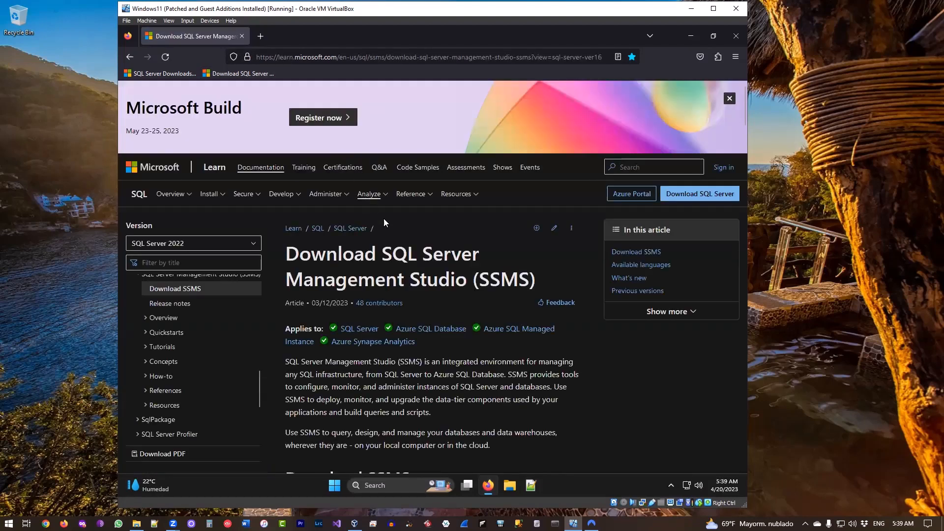
scroll(384, 218, "down", 5)
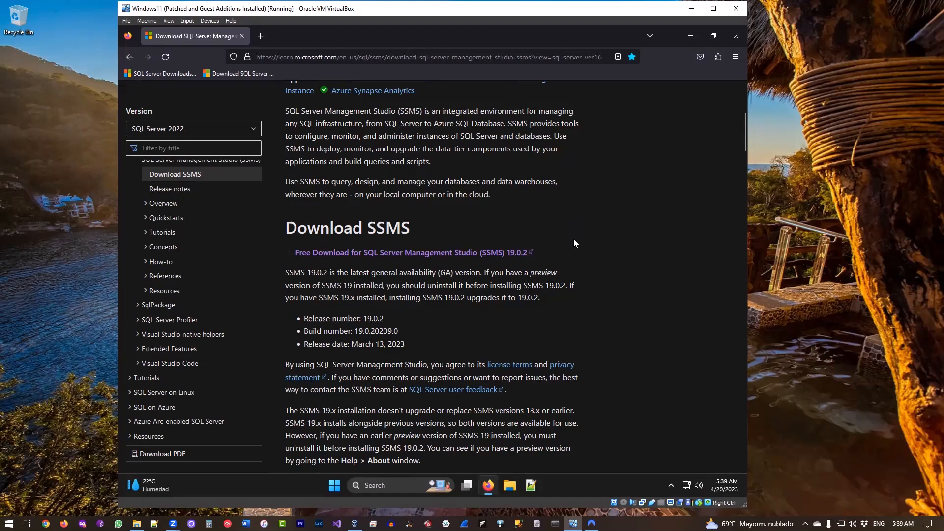
scroll(573, 239, "up", 5)
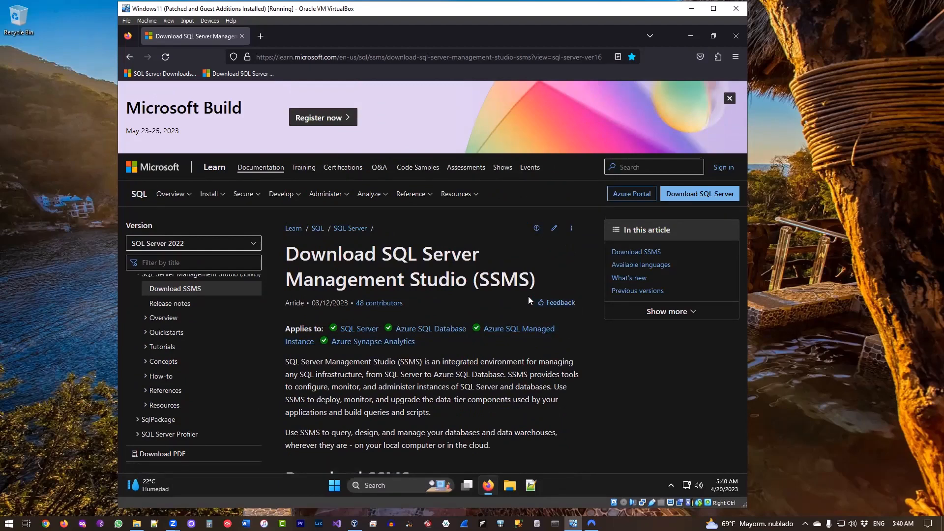
scroll(530, 299, "down", 4)
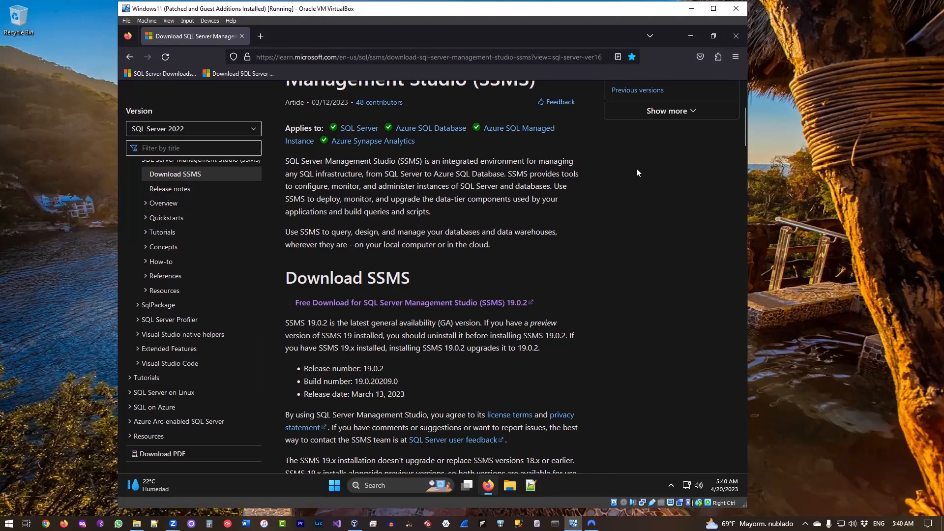
left_click(733, 38)
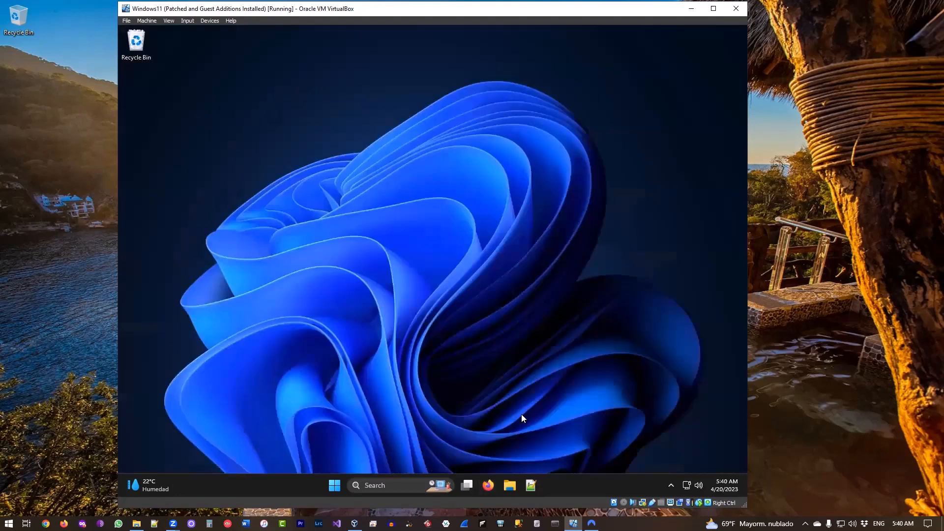
Run SQL2022-SSEI-Dev.exe from the Downloads folder, allow it to make changes to the device, and leave the folder window minimized.
left_click(514, 479)
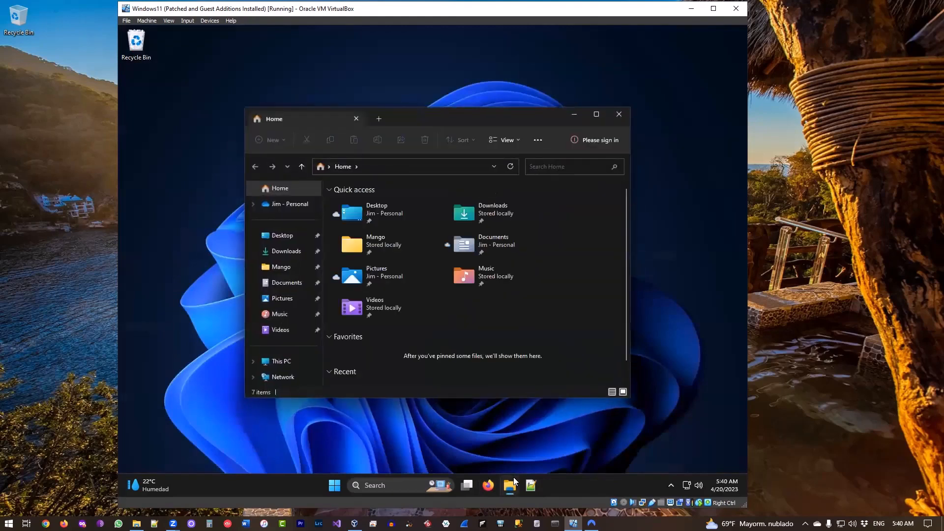
double_click(492, 213)
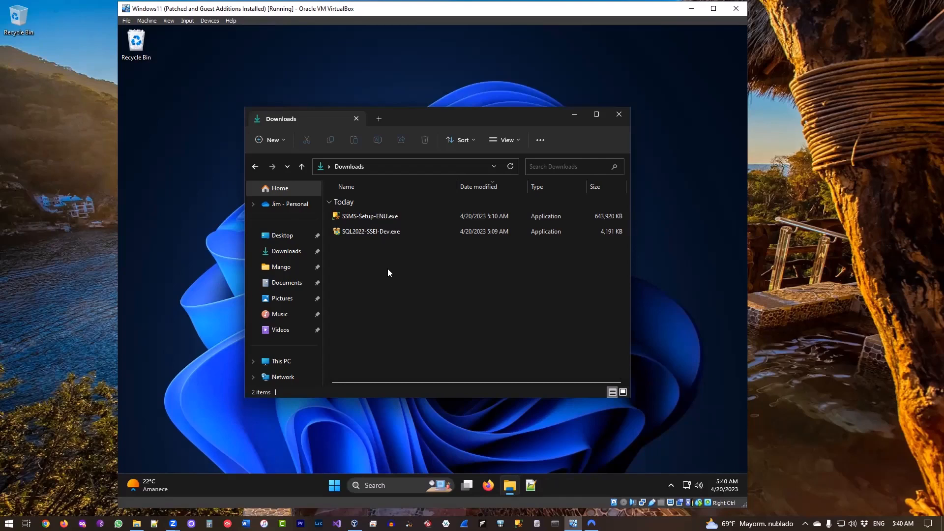
double_click(366, 232)
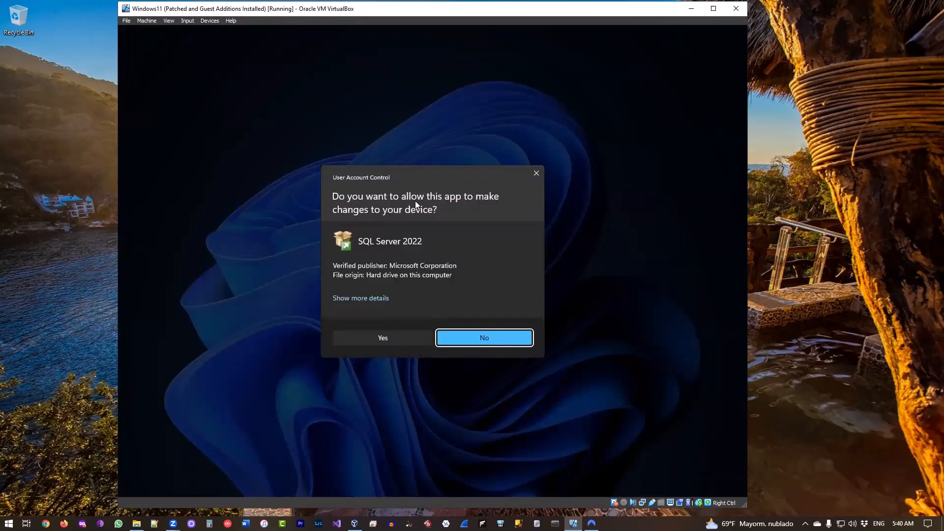
left_click(393, 340)
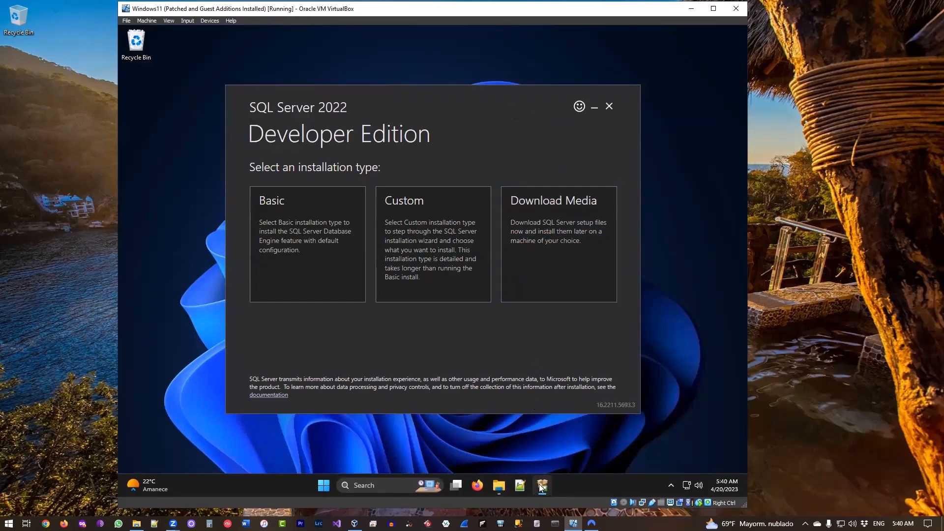
left_click(498, 486)
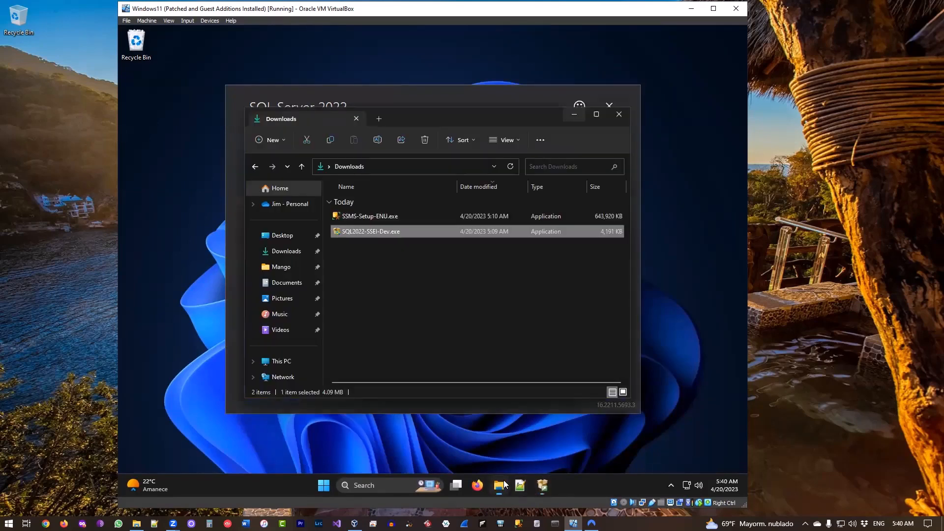
left_click(572, 114)
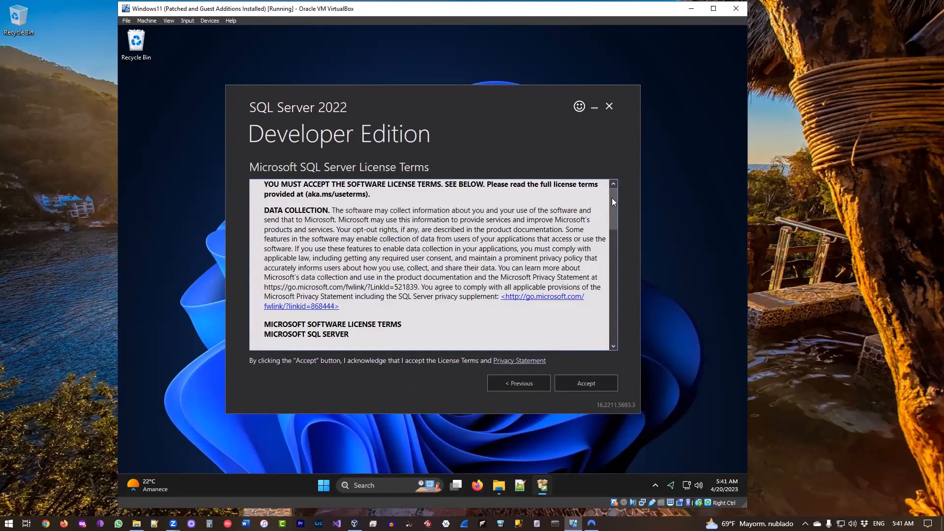
Accept the license terms of the Basic installation and install SQL Server 2022 Developer Edition in C:\Program Files\Microsoft SQL Server.
left_click_drag(612, 198, 606, 148)
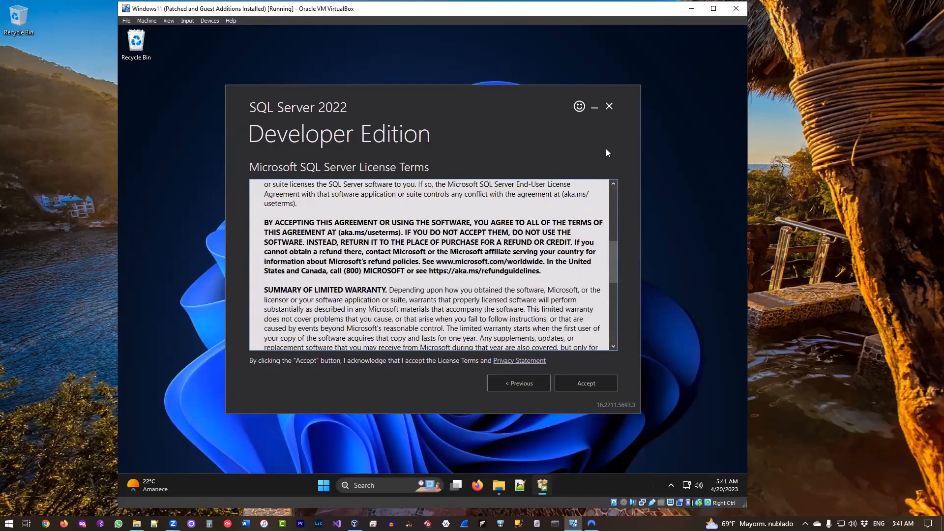
left_click(589, 388)
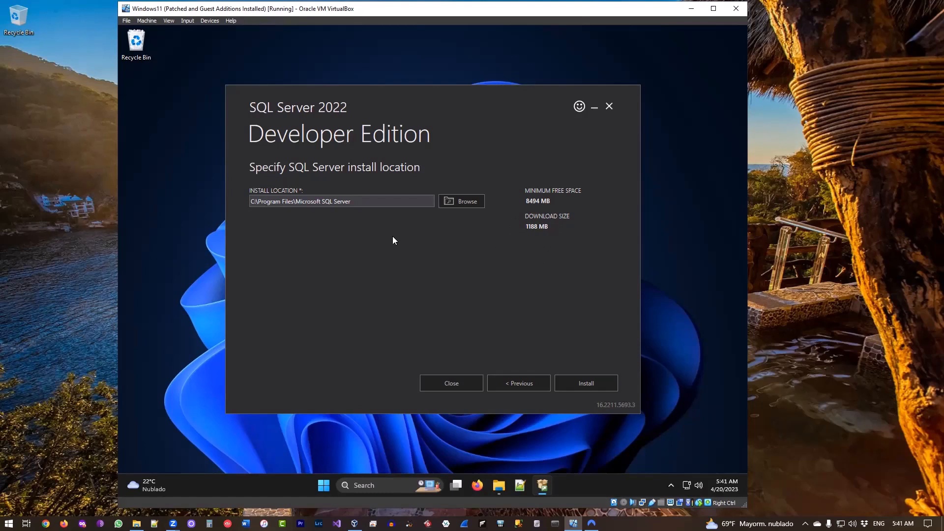
left_click(592, 387)
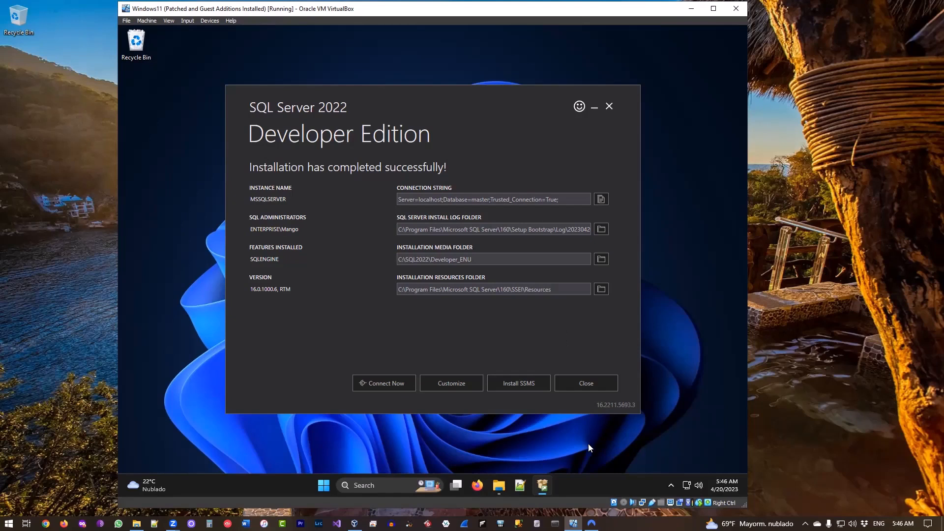
Look through the services list in Task Manager for the SQL Server services and their status, and close Task Manager.
right_click(596, 483)
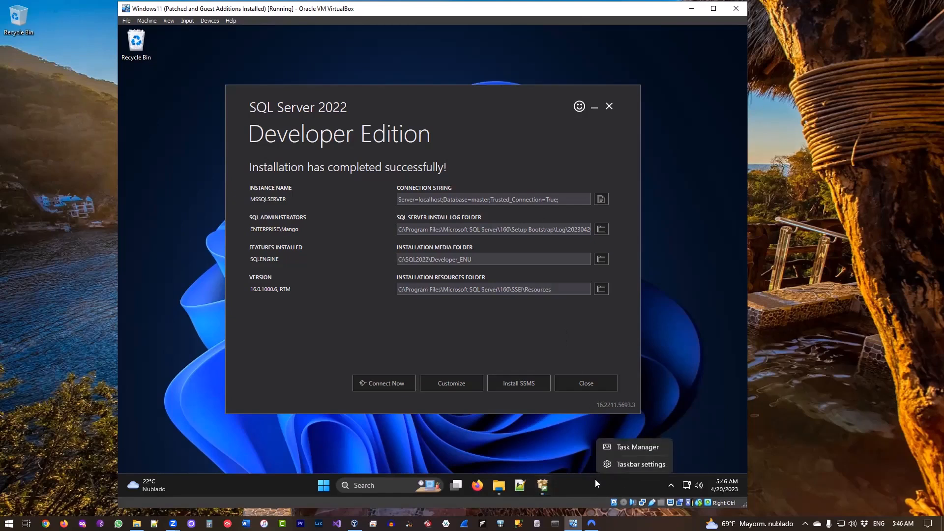
left_click(625, 449)
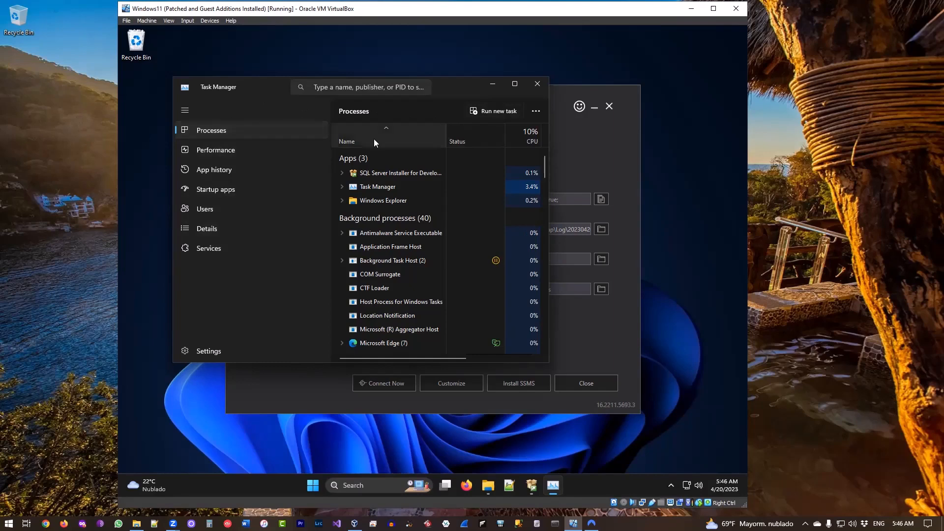
left_click(225, 255)
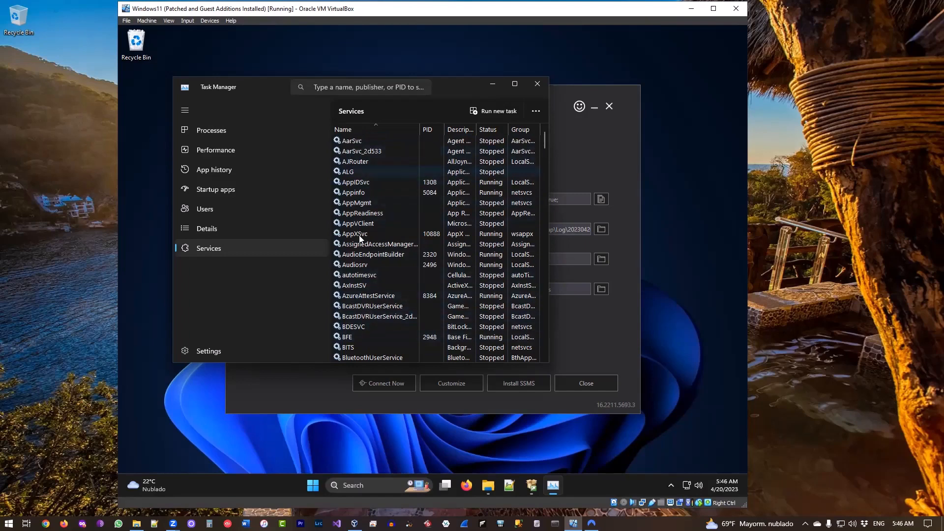
left_click_drag(543, 141, 533, 280)
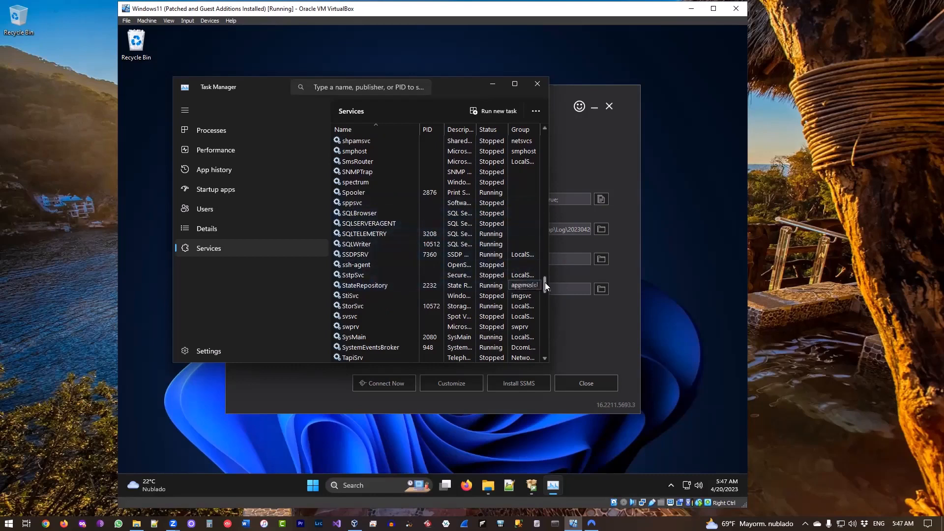
left_click_drag(544, 282, 535, 86)
left_click(536, 84)
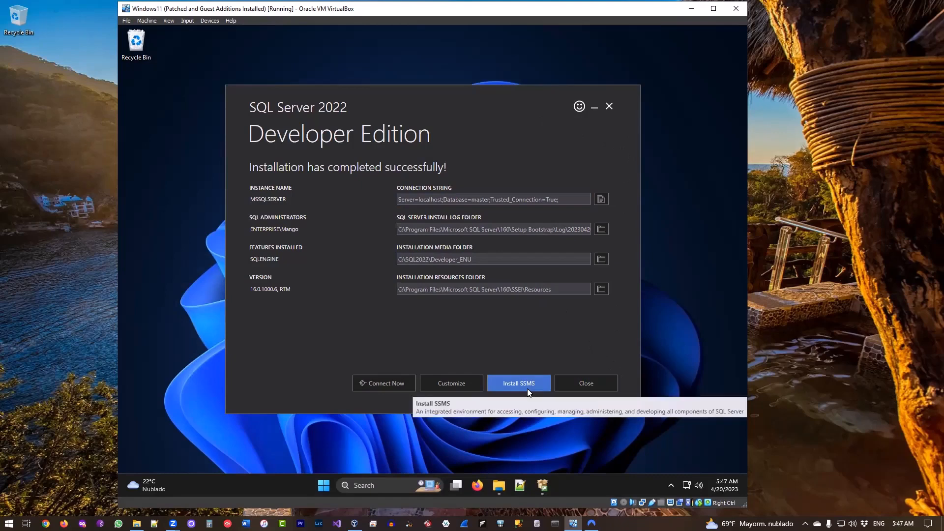
Exit the finished SQL Server 2022 installer and run SSMS-Setup-ENU.exe from the Downloads folder.
left_click(591, 384)
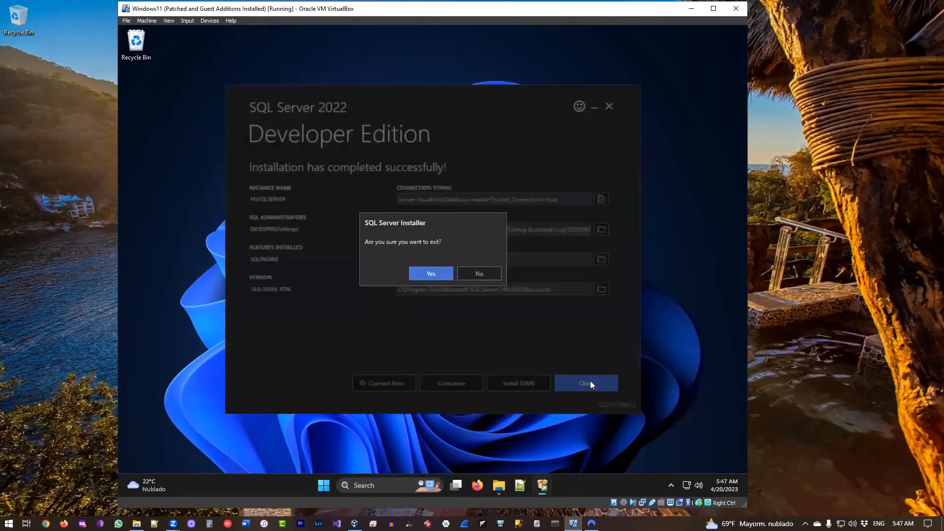
left_click(430, 276)
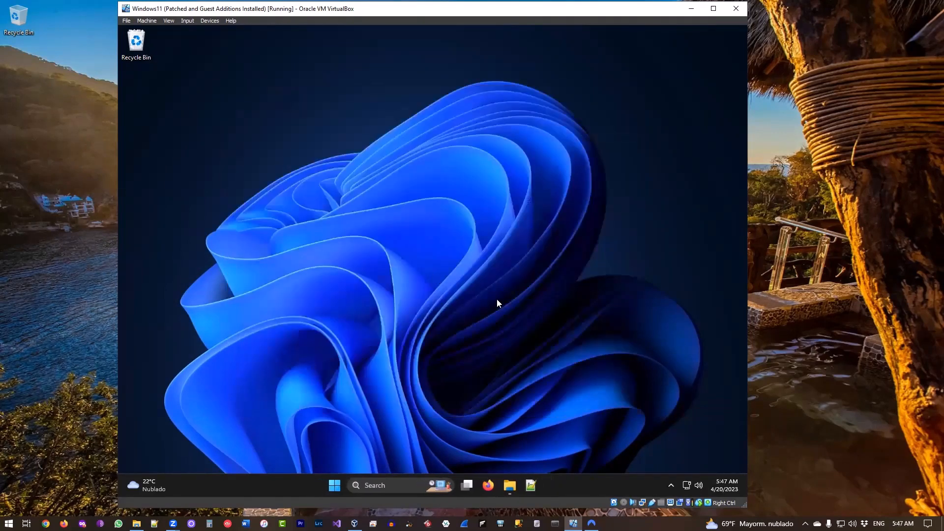
left_click(508, 495)
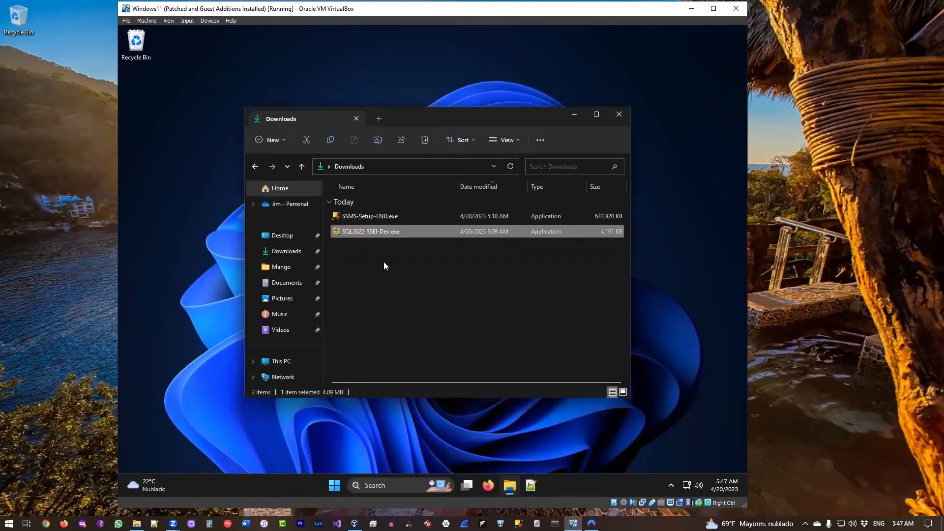
left_click(351, 217)
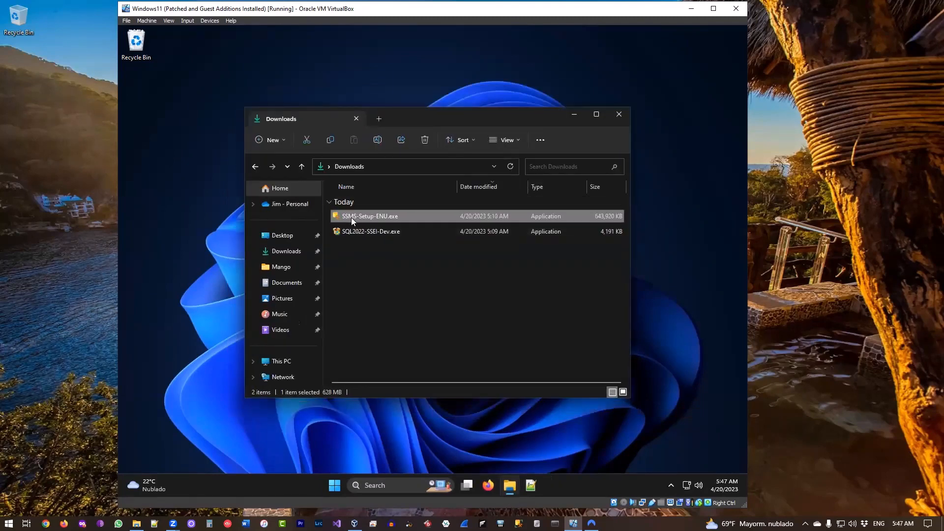
double_click(385, 217)
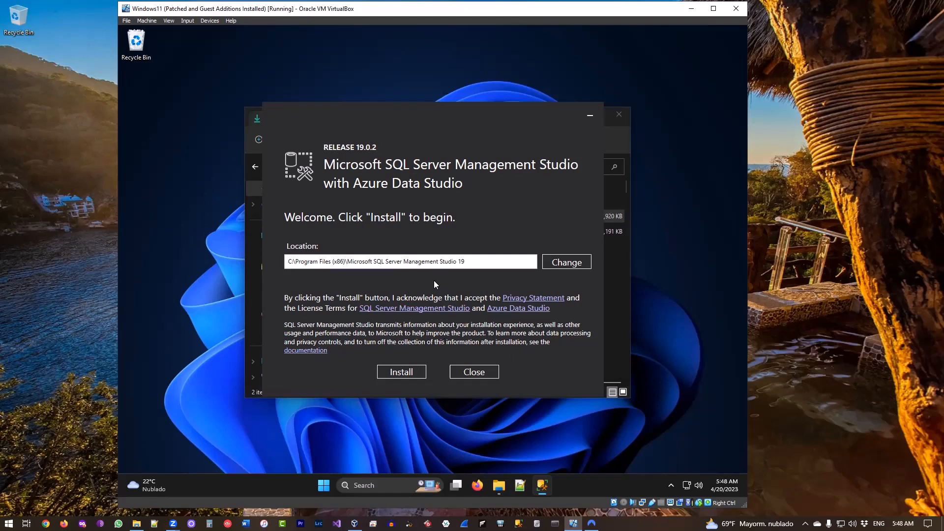
Install SQL Server Management Studio 19 in its default location, allowing changes to the device, minimize the Downloads window and close the completed setup.
left_click(402, 372)
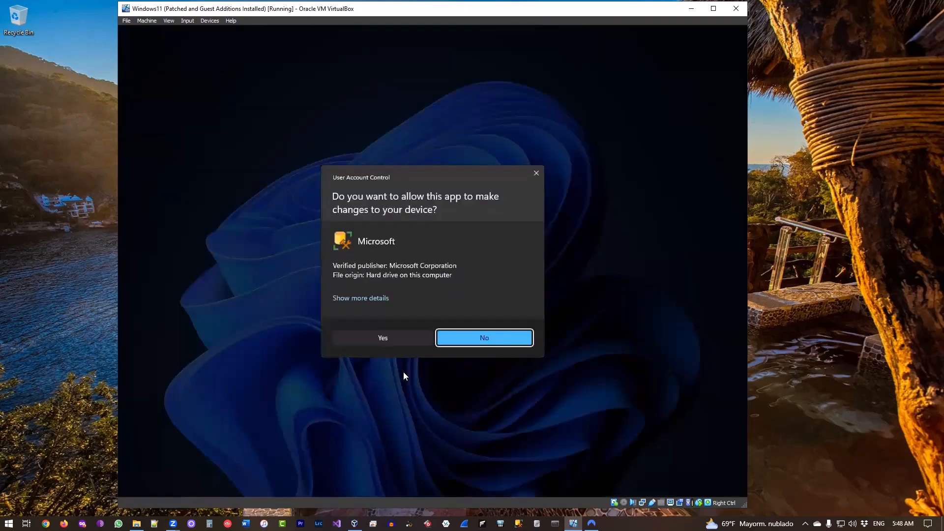
left_click(372, 338)
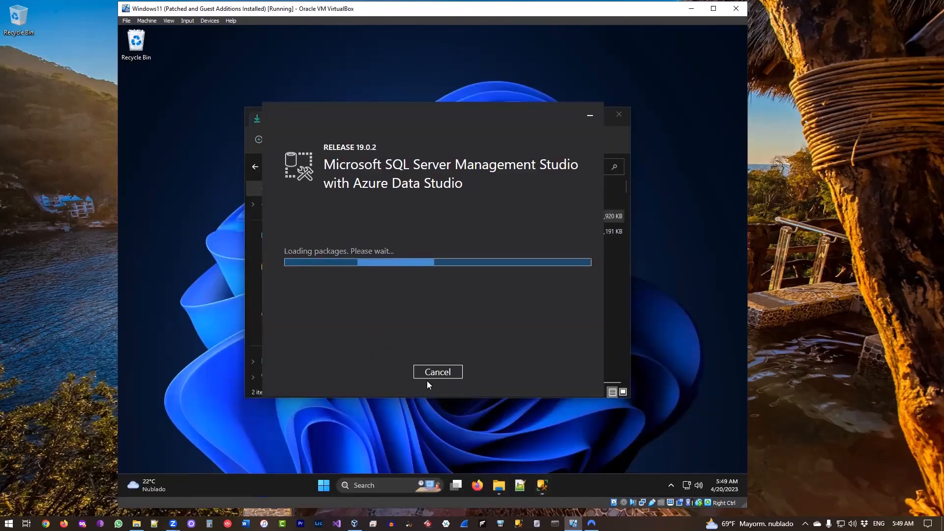
left_click(625, 167)
left_click(580, 118)
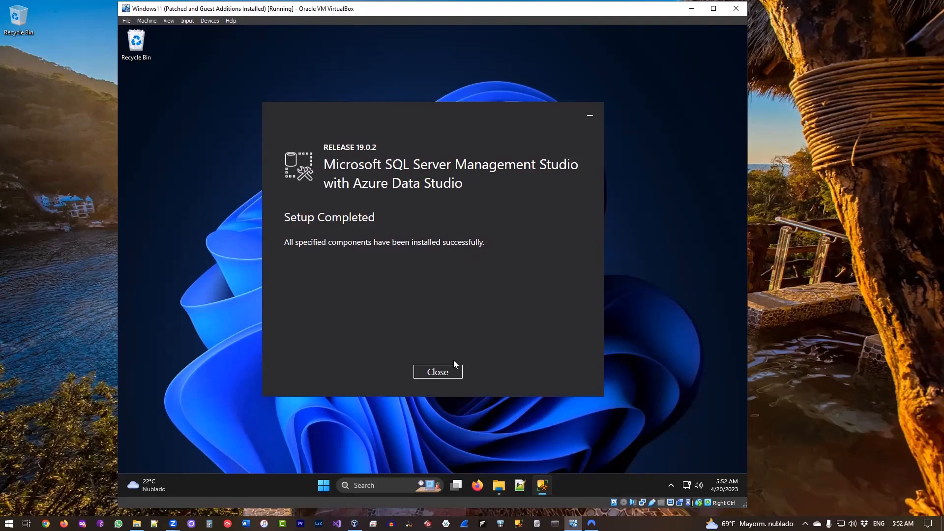
left_click(440, 373)
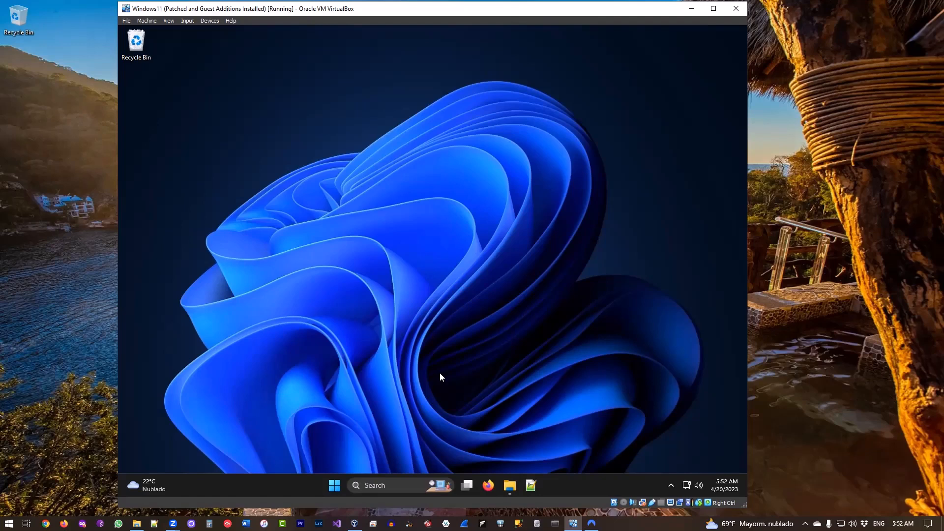
Search the installed apps for "sql" and pin SQL Server Management Studio 19 to the taskbar.
key("super")
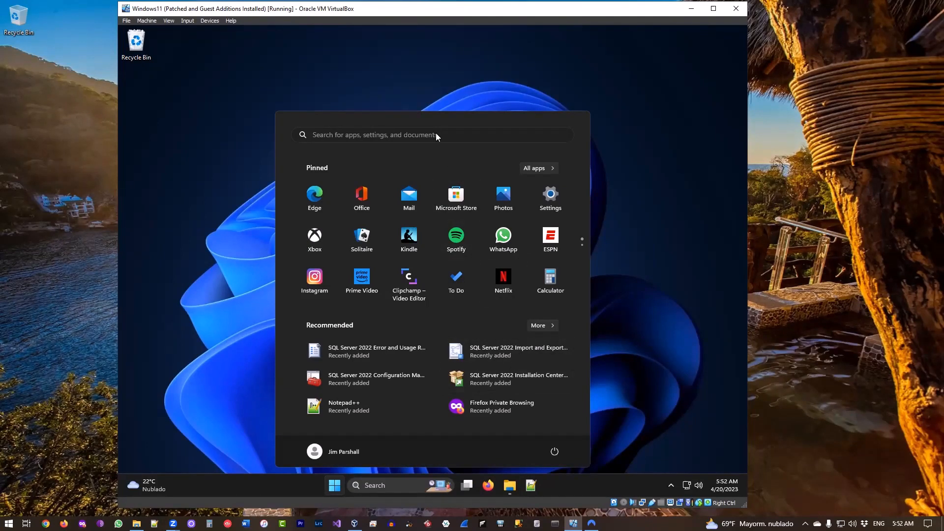
type("sql")
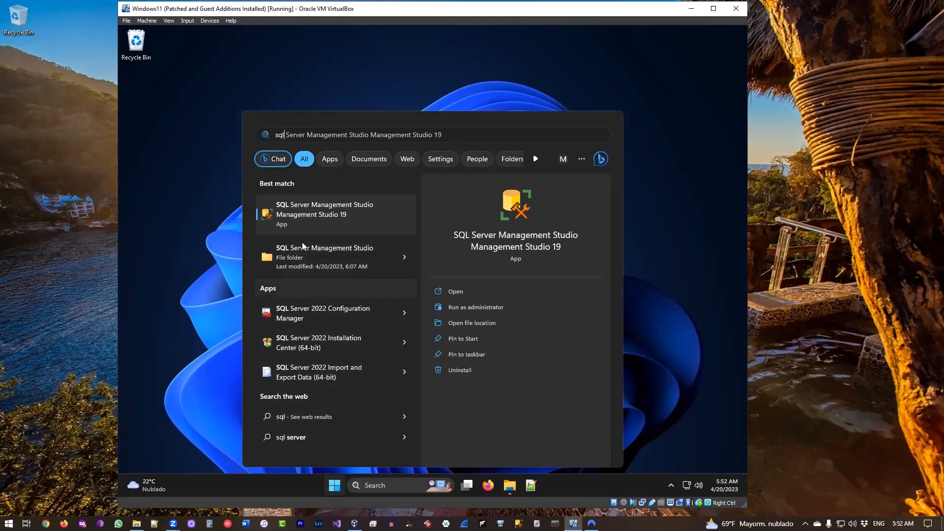
left_click(318, 215)
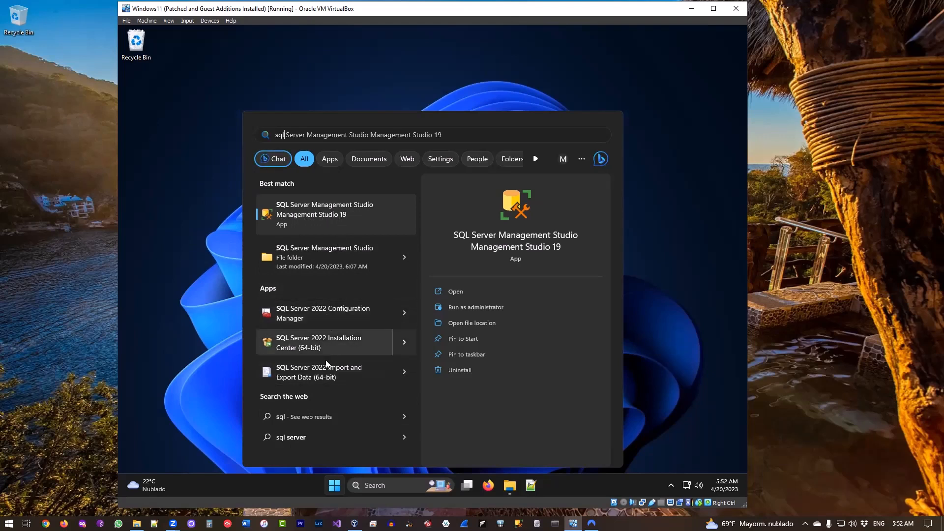
right_click(325, 212)
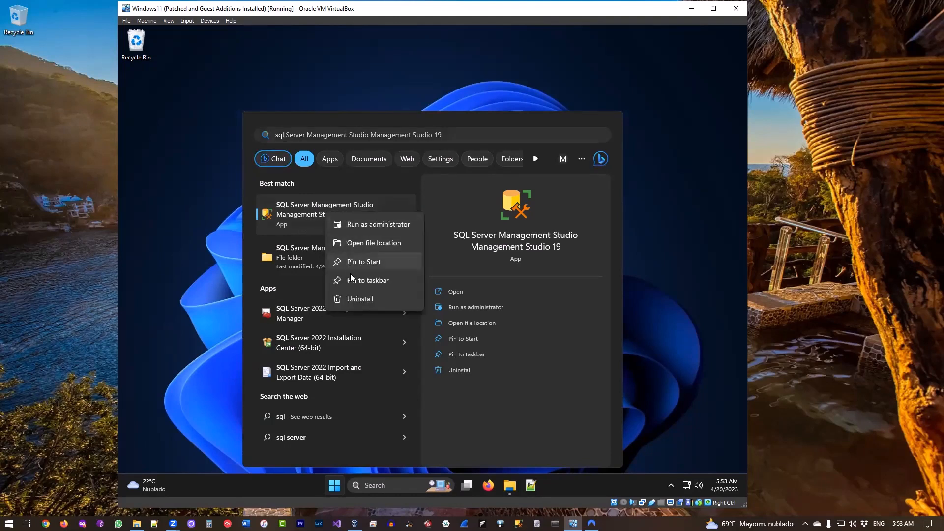
left_click(377, 280)
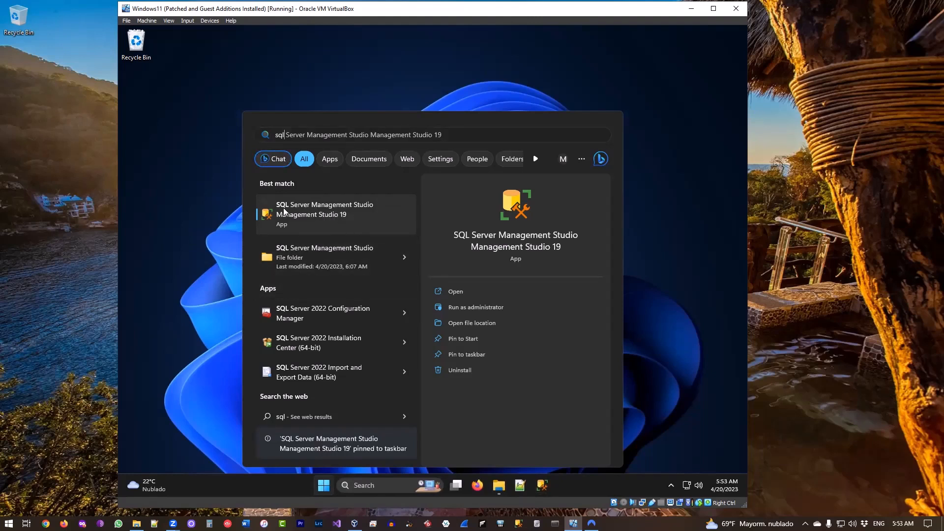
Launch SQL Server Management Studio 19, connect to the ENTERPRISE database engine with Windows Authentication, and expand its Databases folder.
left_click(322, 216)
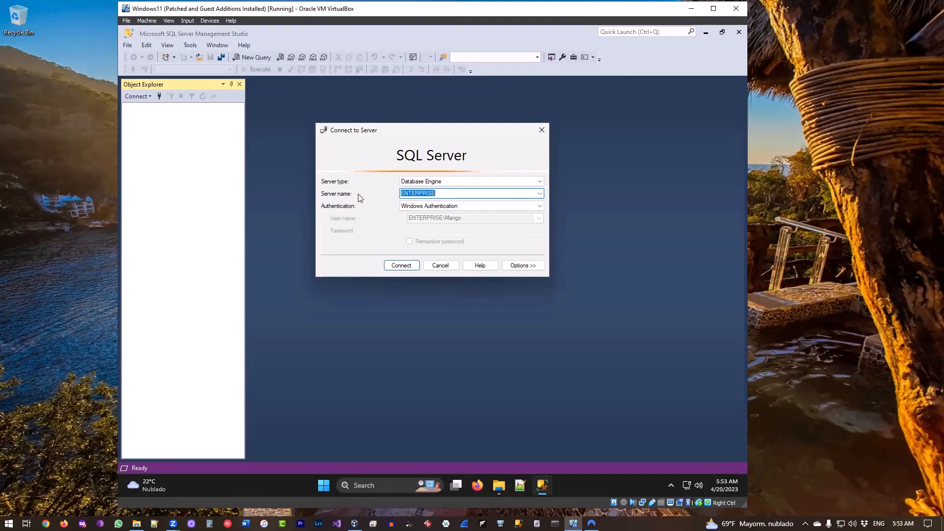
left_click(442, 194)
left_click_drag(391, 197, 391, 210)
left_click(407, 267)
left_click(402, 266)
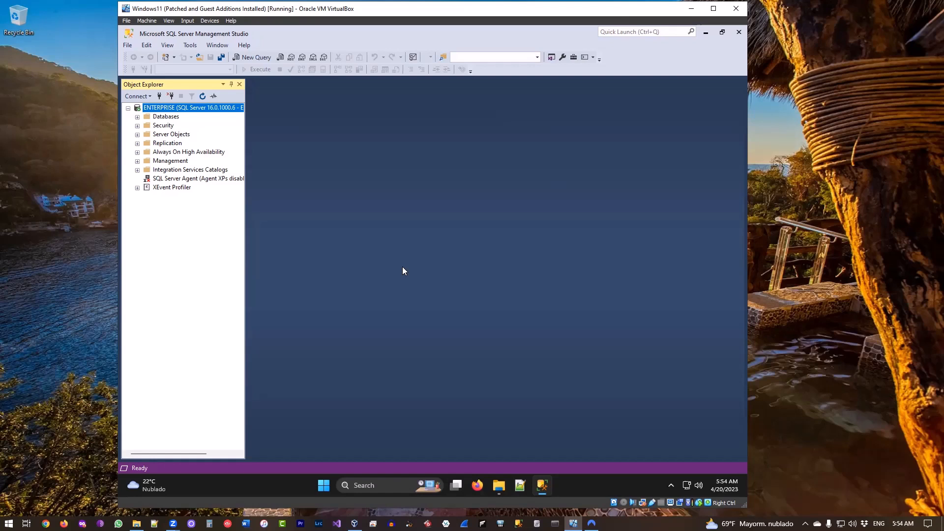
double_click(172, 117)
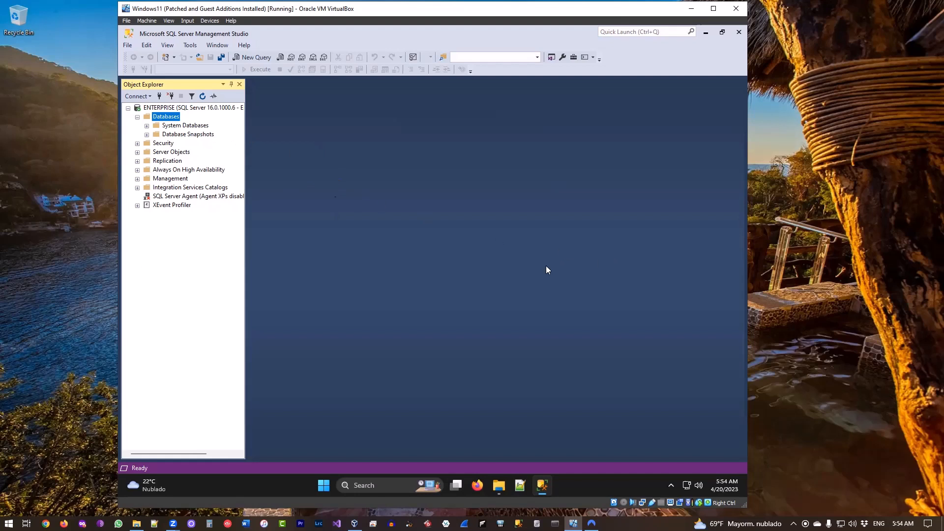
left_click(255, 58)
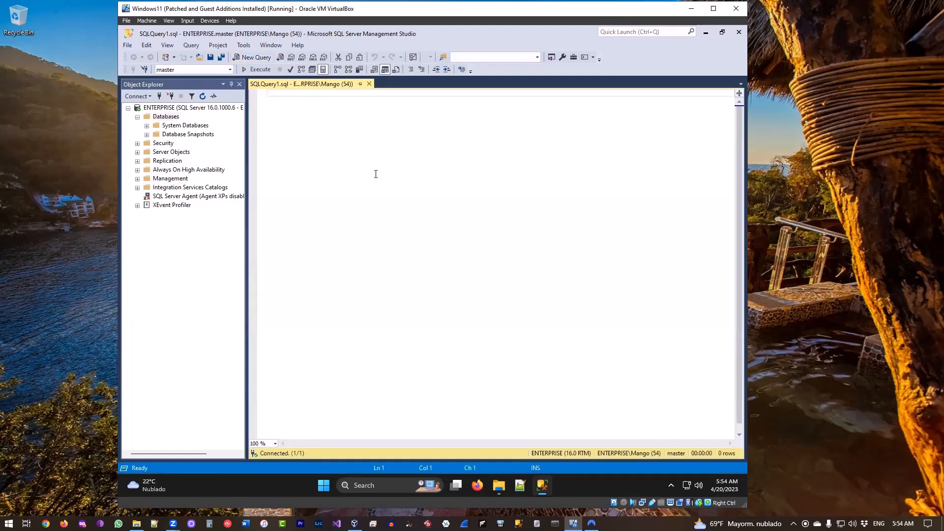
scroll(375, 174, "up", 8, "ctrl")
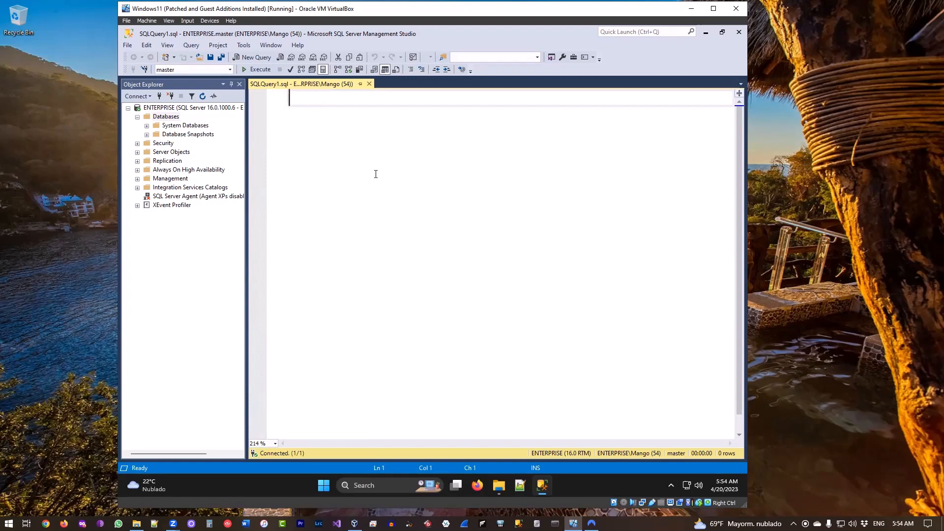
type("SELECT @@")
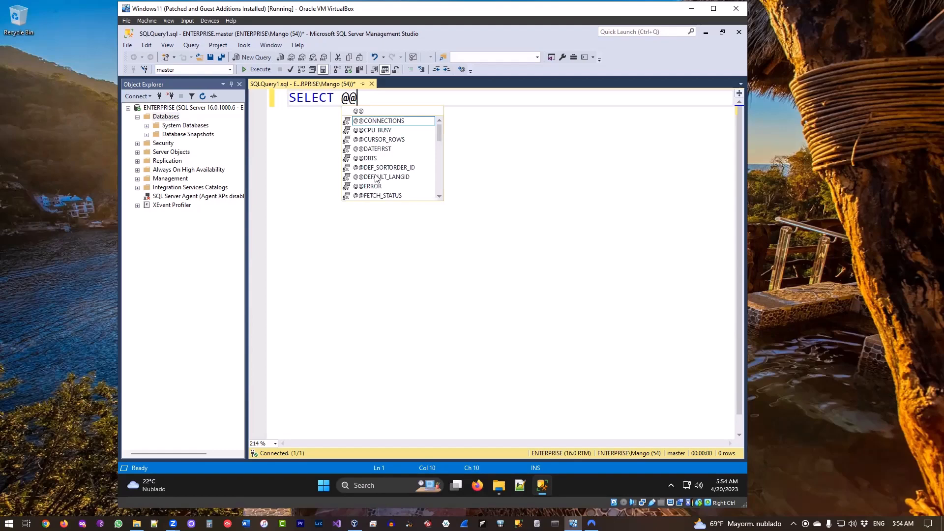
type("VERS")
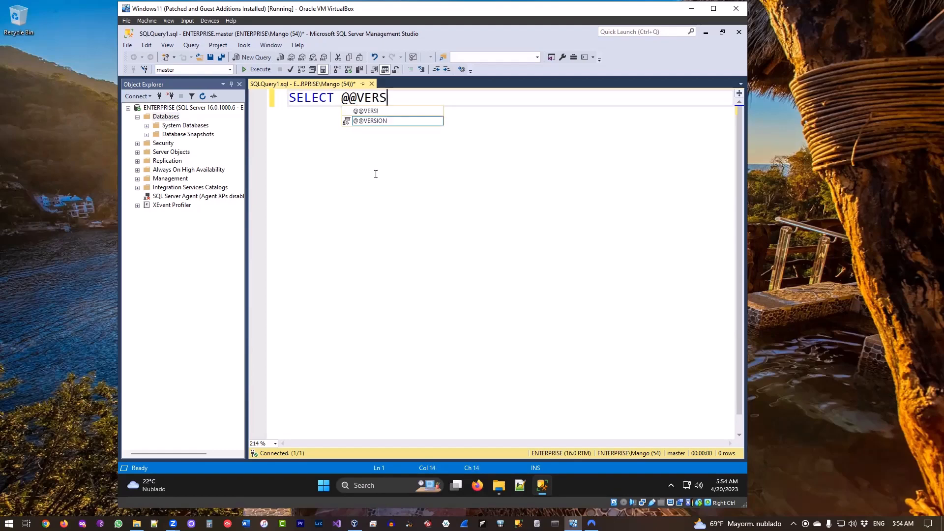
type("ION")
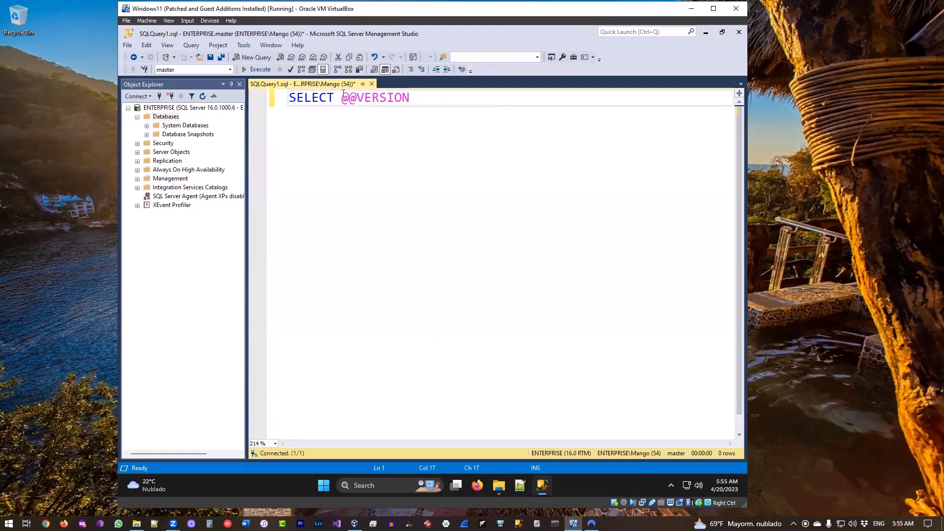
left_click_drag(343, 93, 415, 94)
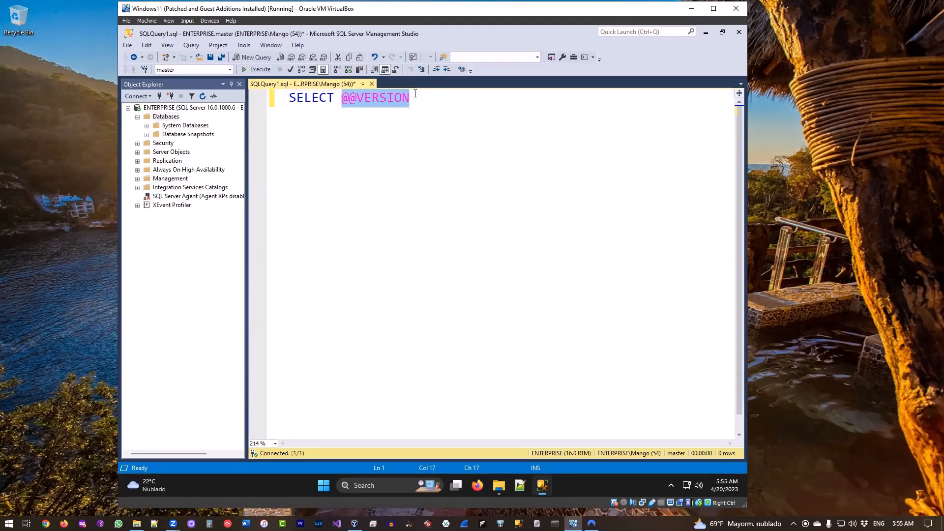
left_click(414, 97)
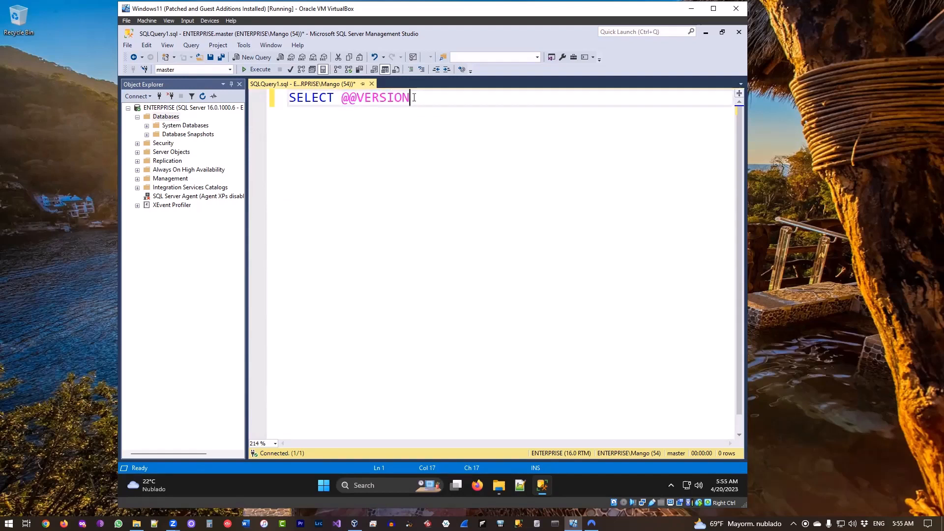
type(";")
key("Return")
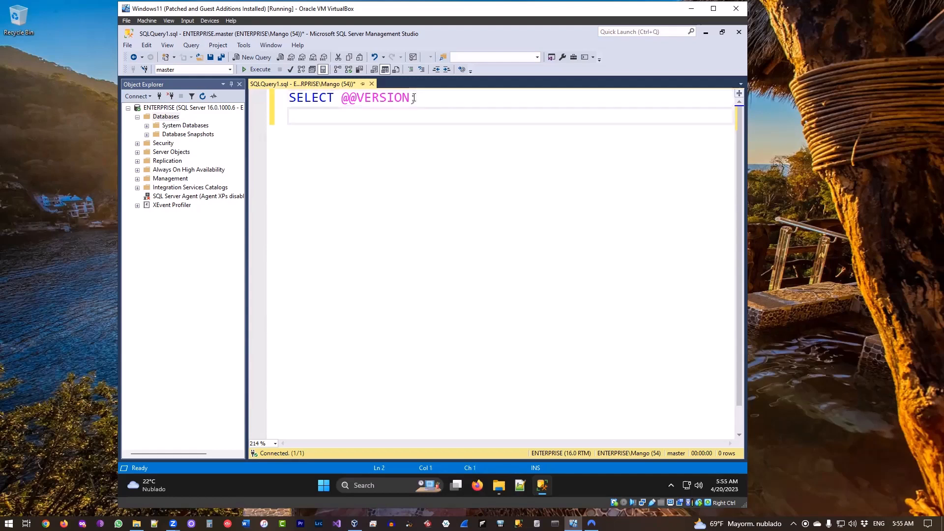
type("GO")
key("Return")
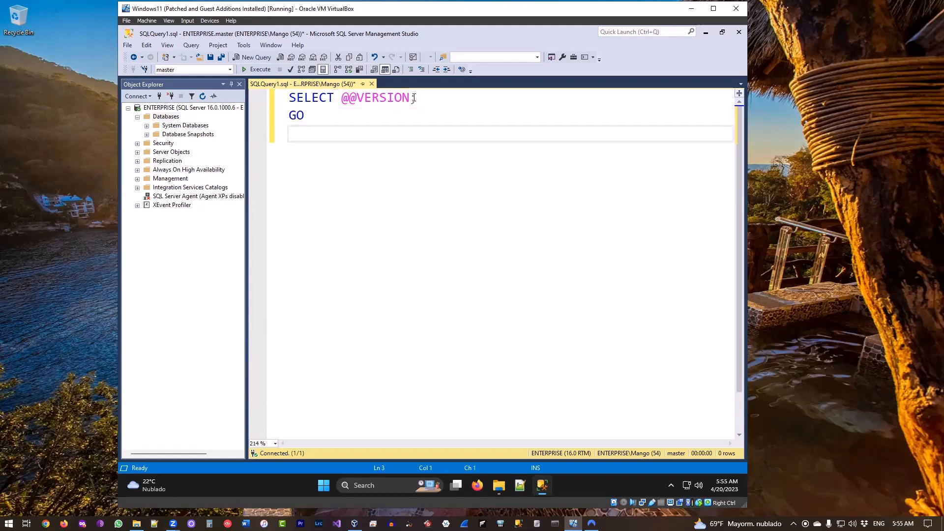
Execute the version query and widen its result column to read the text, leaving the virtual machine window minimized.
left_click(256, 70)
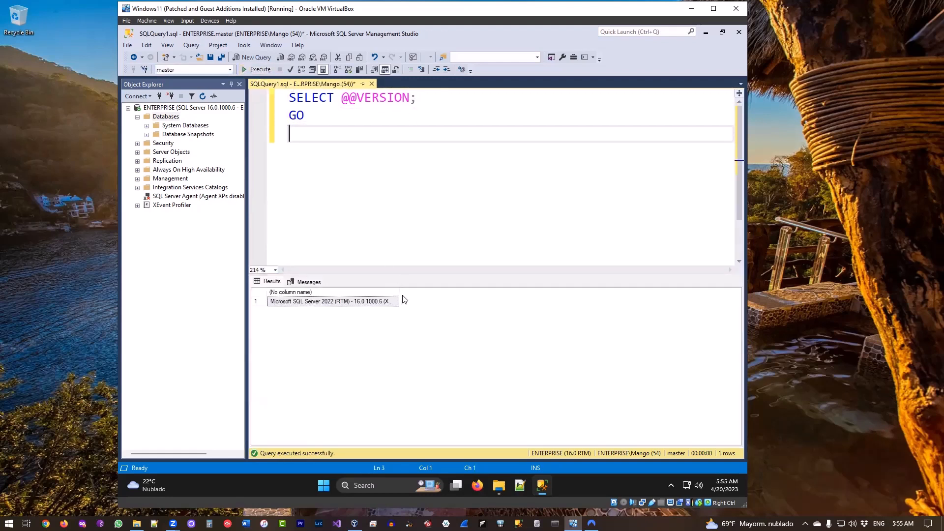
left_click_drag(401, 292, 570, 297)
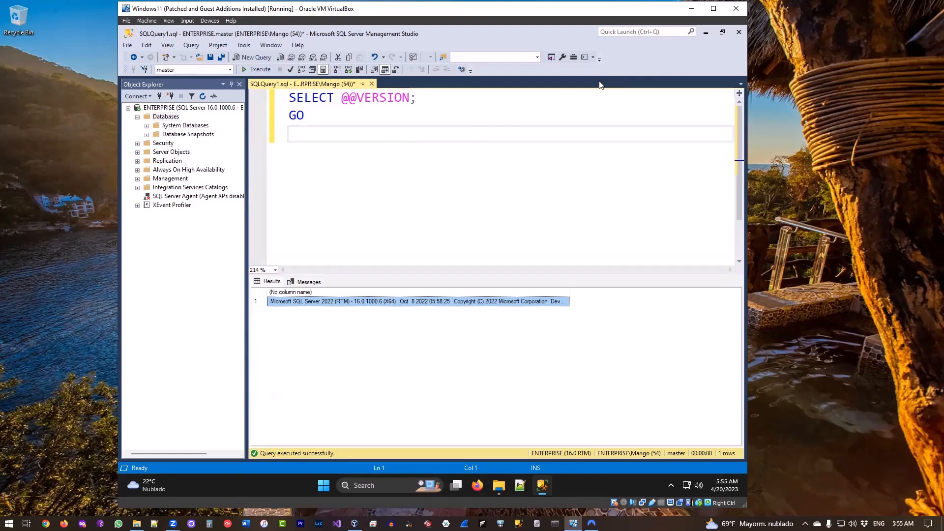
left_click(691, 9)
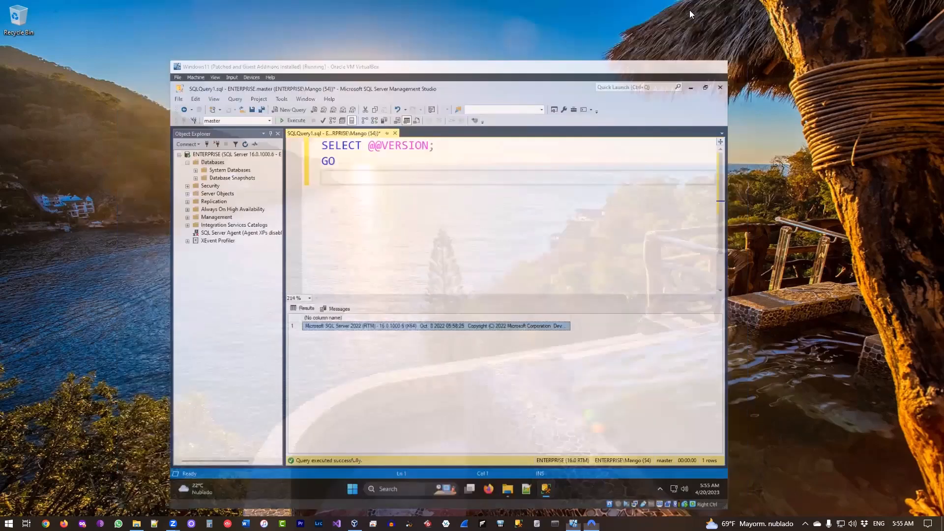